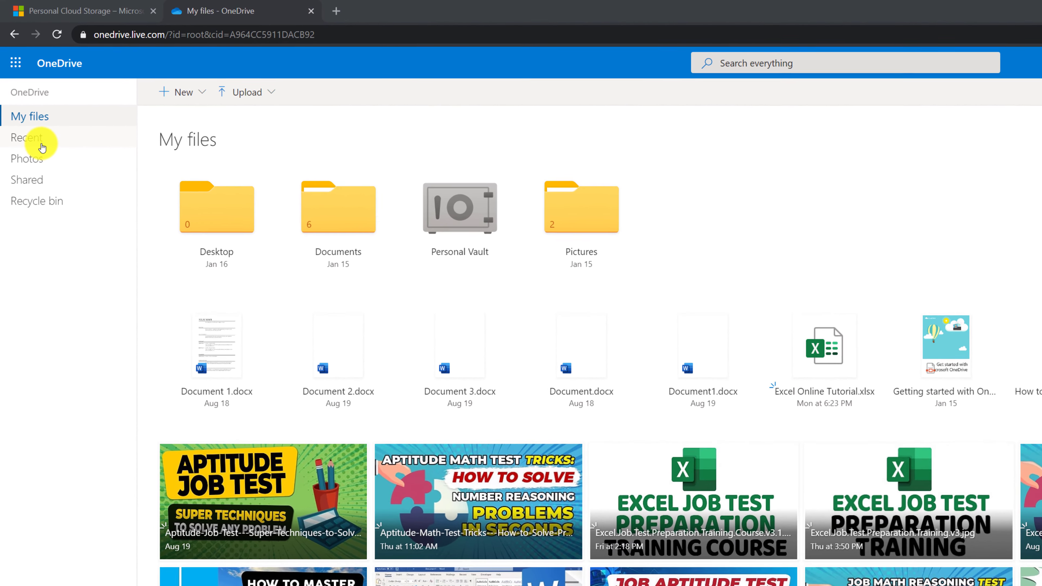
# Browse the Recent, Photos and Shared views, then return to My files.
pyautogui.click(41, 145)
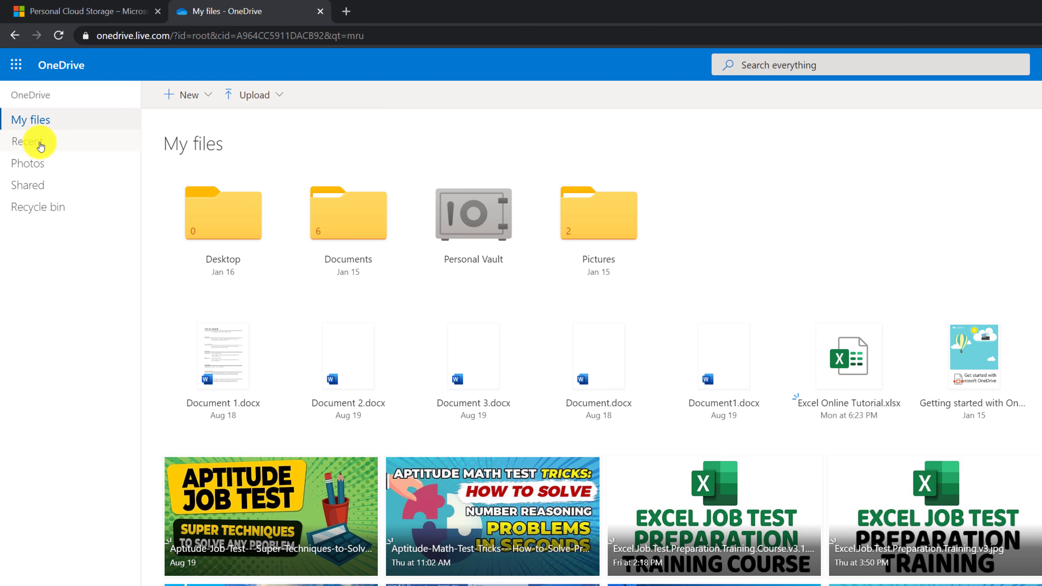
pyautogui.click(36, 164)
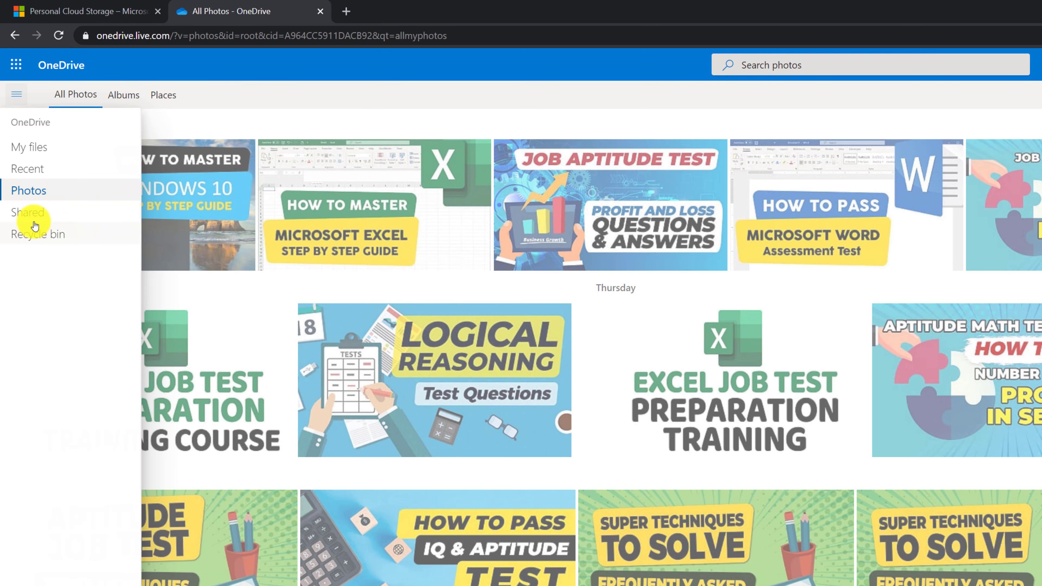
pyautogui.click(28, 185)
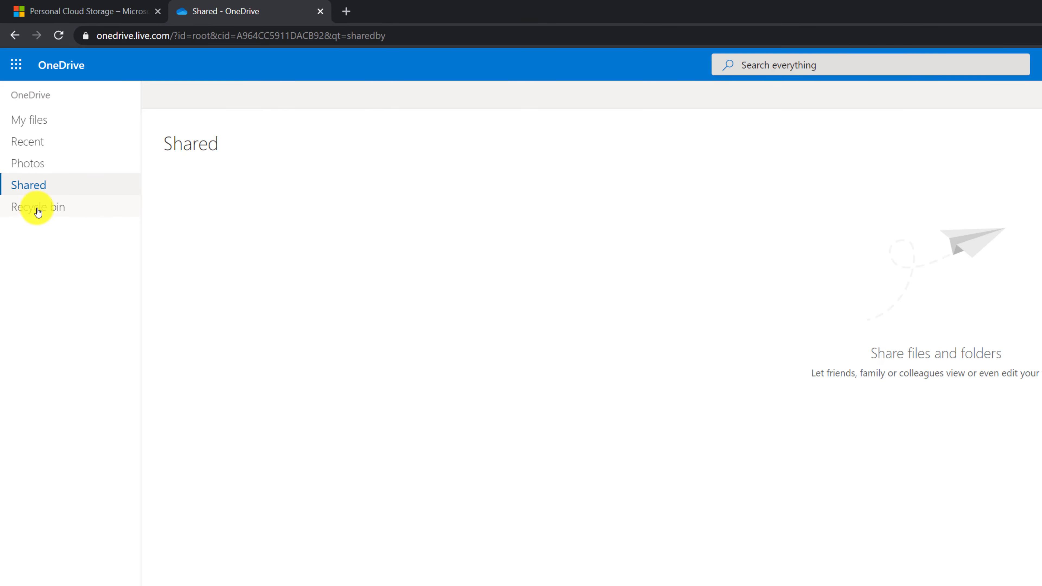
pyautogui.click(35, 141)
pyautogui.click(39, 124)
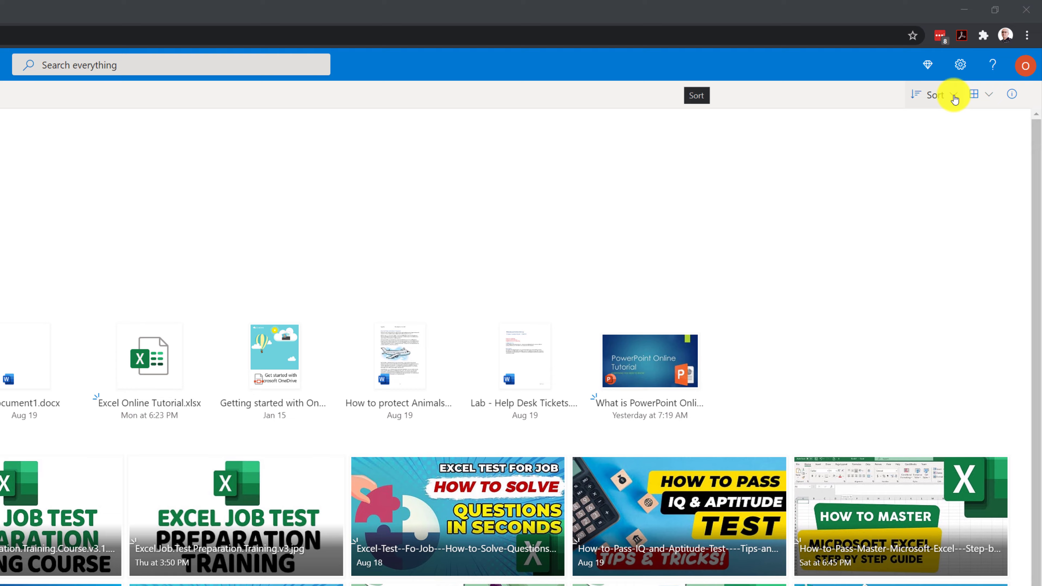
# Sort My files by size, then back by name.
pyautogui.click(955, 99)
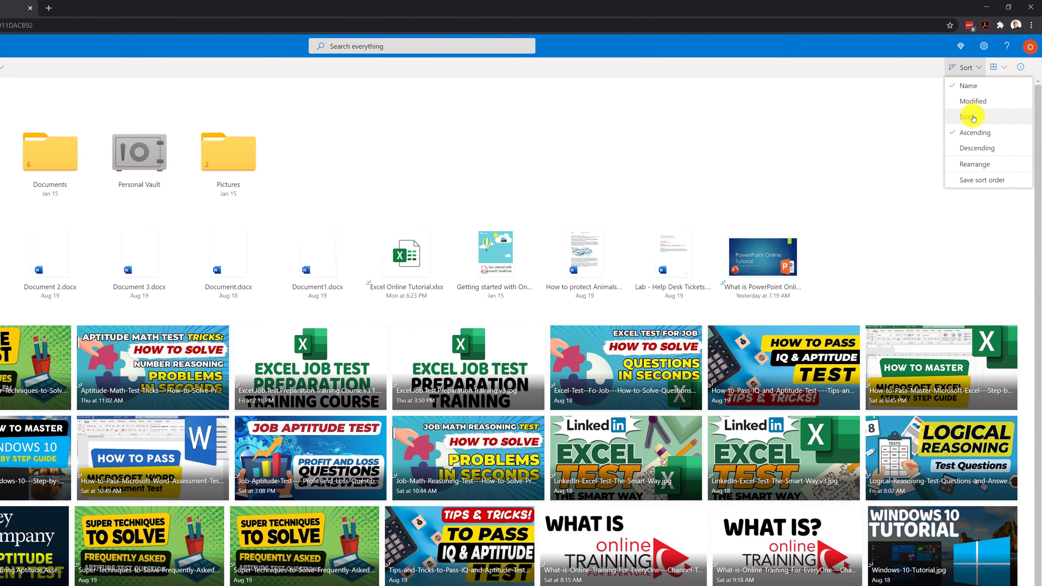
pyautogui.click(950, 157)
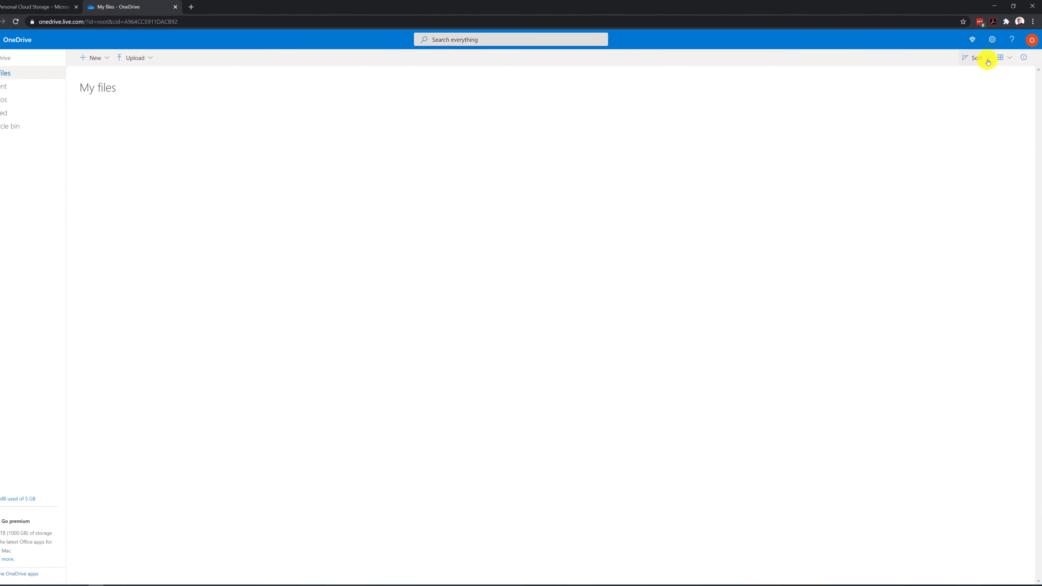
pyautogui.click(986, 63)
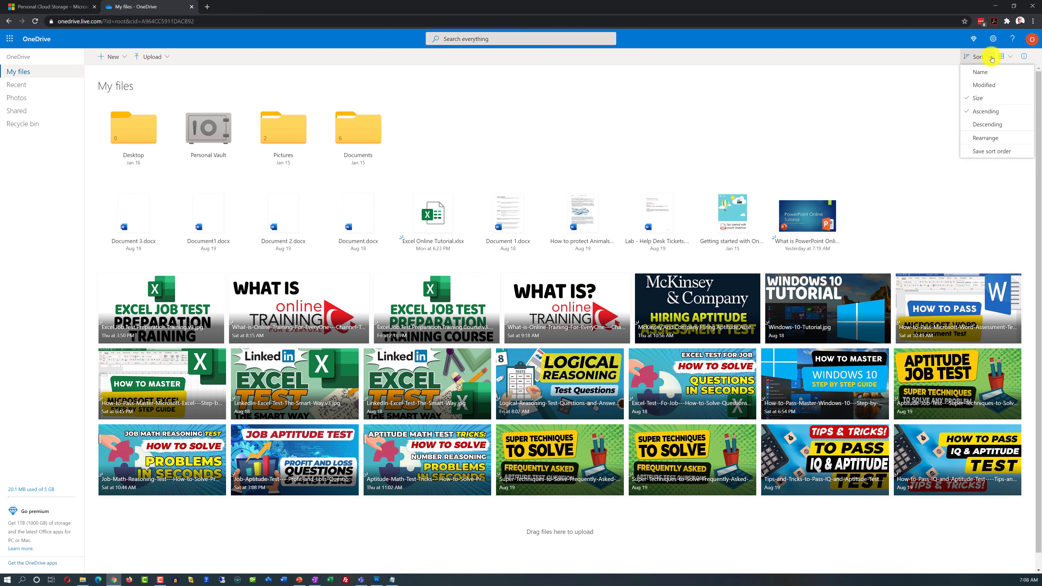
pyautogui.click(985, 135)
# Switch the file layout to a detailed list, then back to tiles.
pyautogui.click(1005, 56)
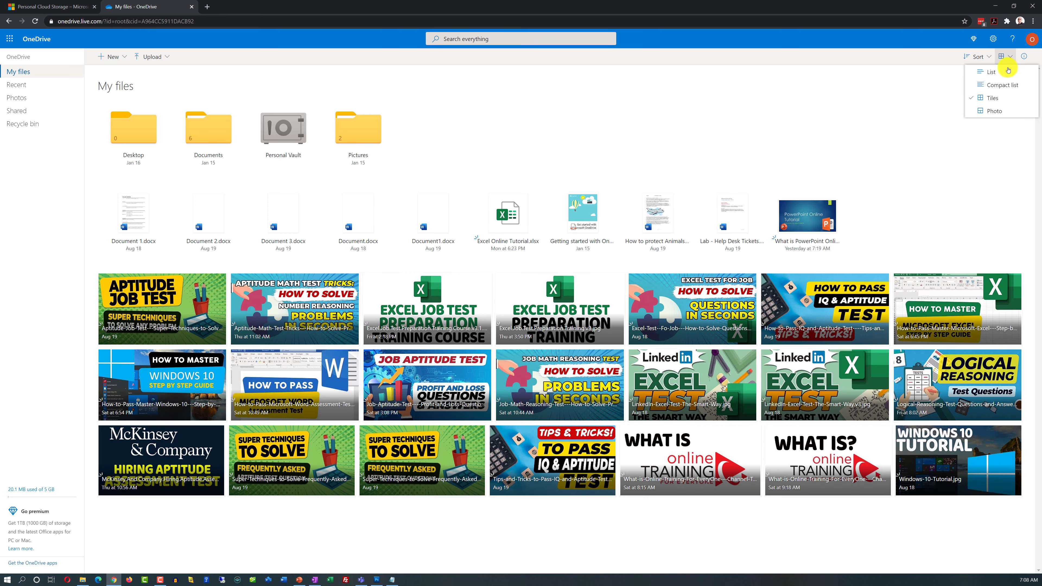
pyautogui.click(995, 75)
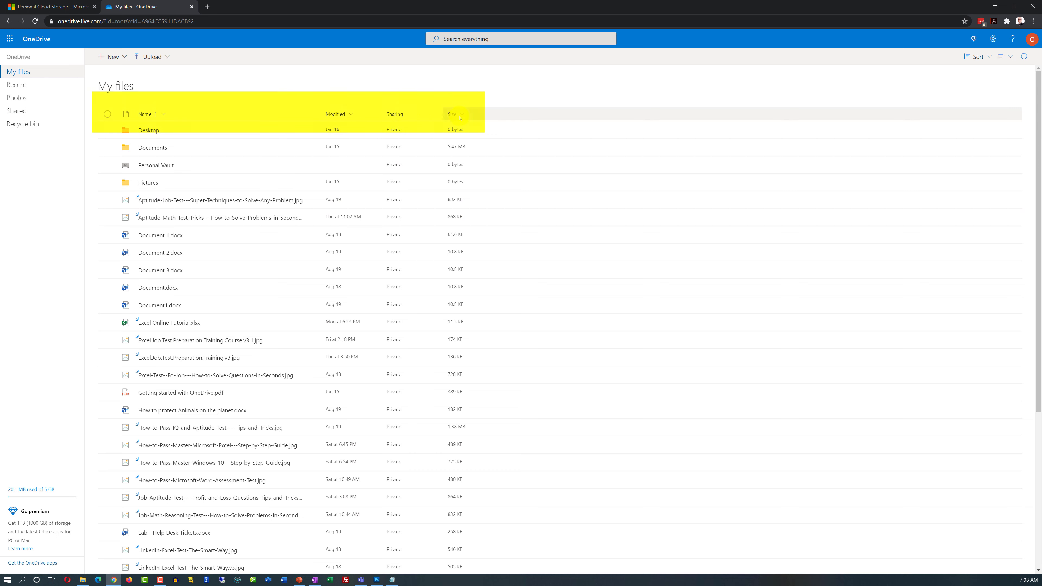
pyautogui.click(1005, 56)
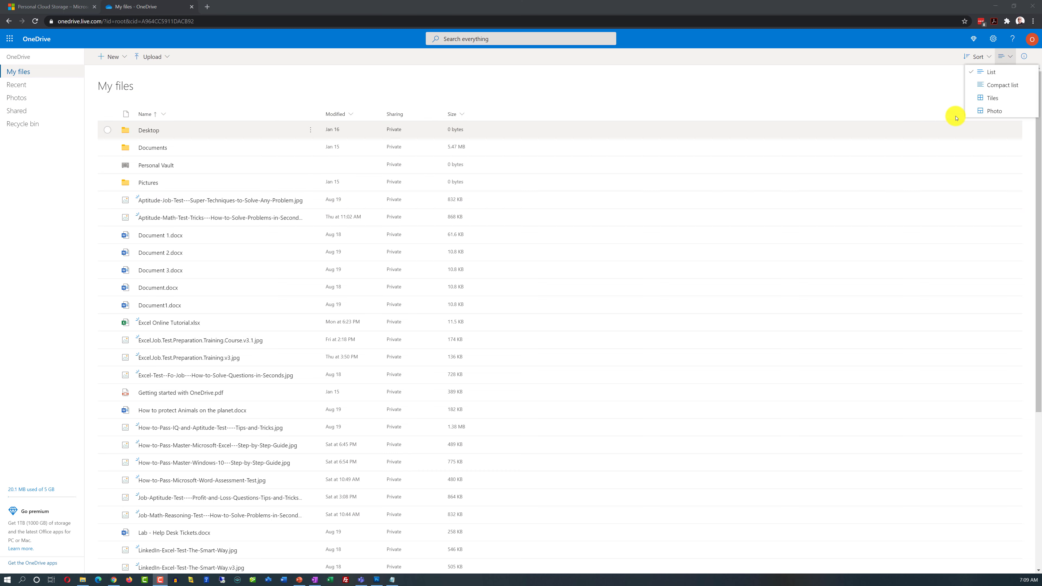
pyautogui.click(993, 99)
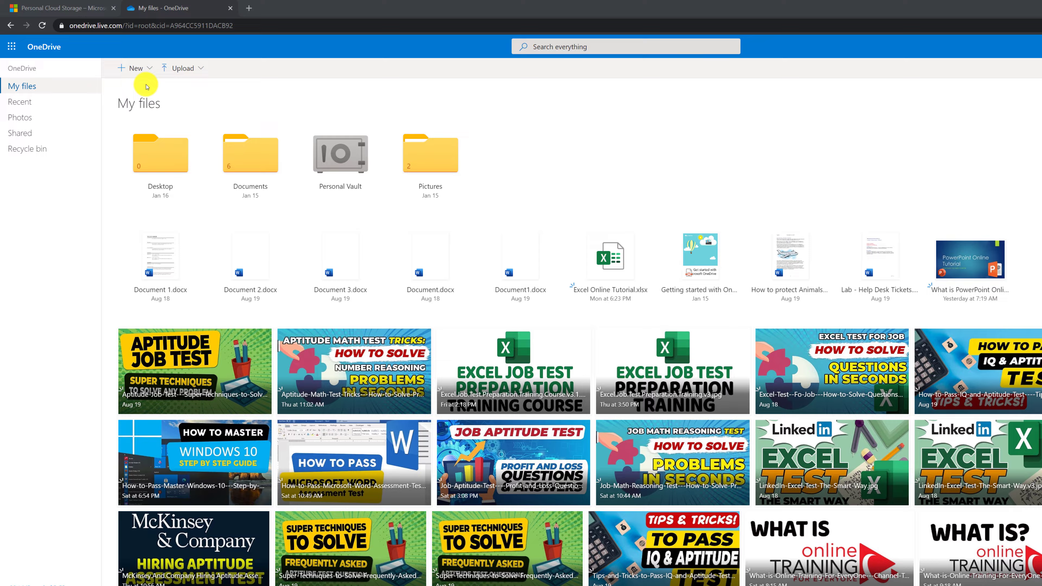
# Create a new folder named Test Folder in My files.
pyautogui.click(150, 69)
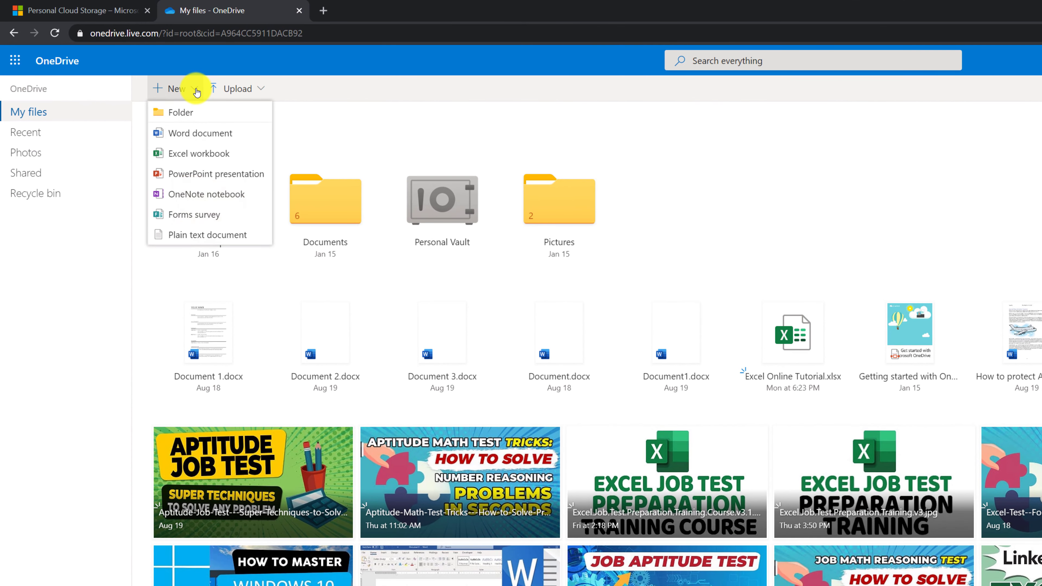
pyautogui.click(181, 112)
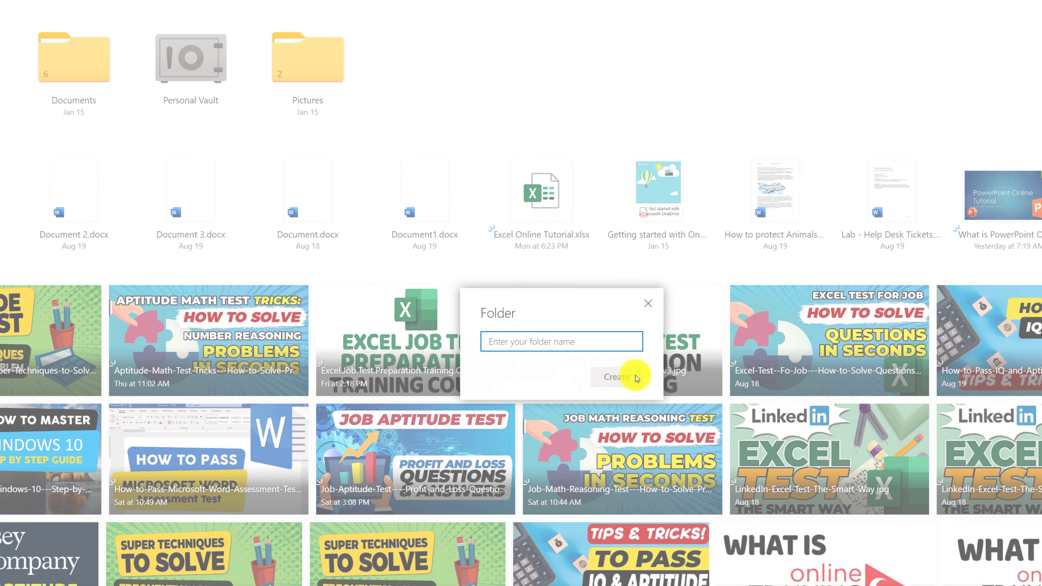
pyautogui.write('Test Folder')
pyautogui.click(613, 376)
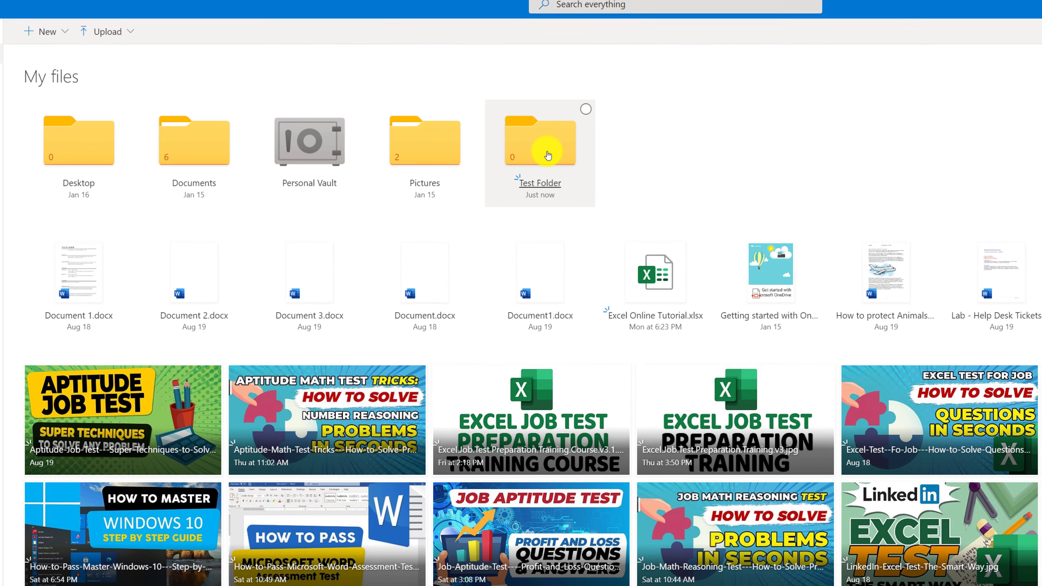
# Rename Test Folder to My Student Files and open it.
pyautogui.rightClick(548, 155)
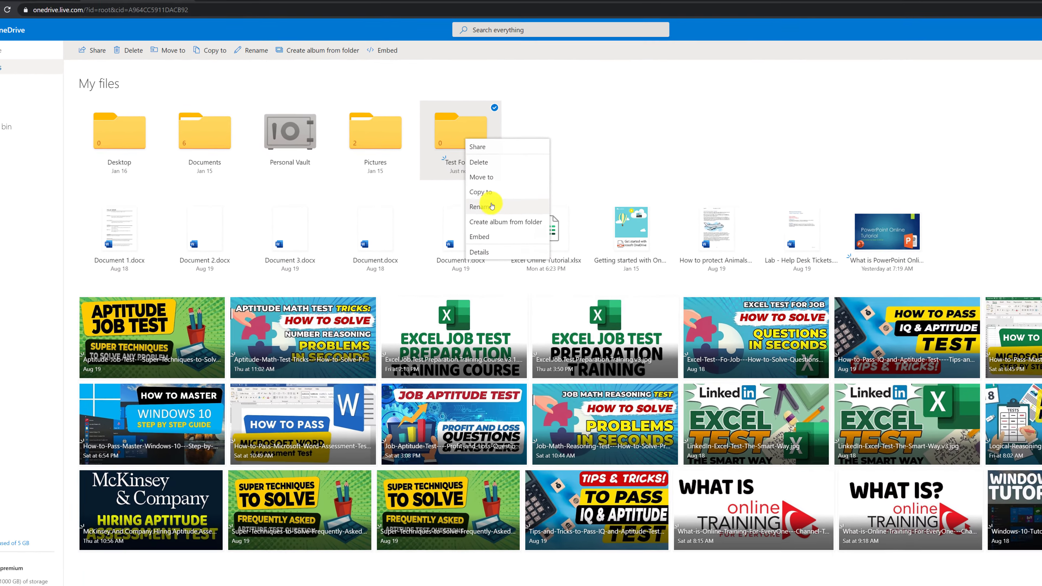
pyautogui.click(558, 233)
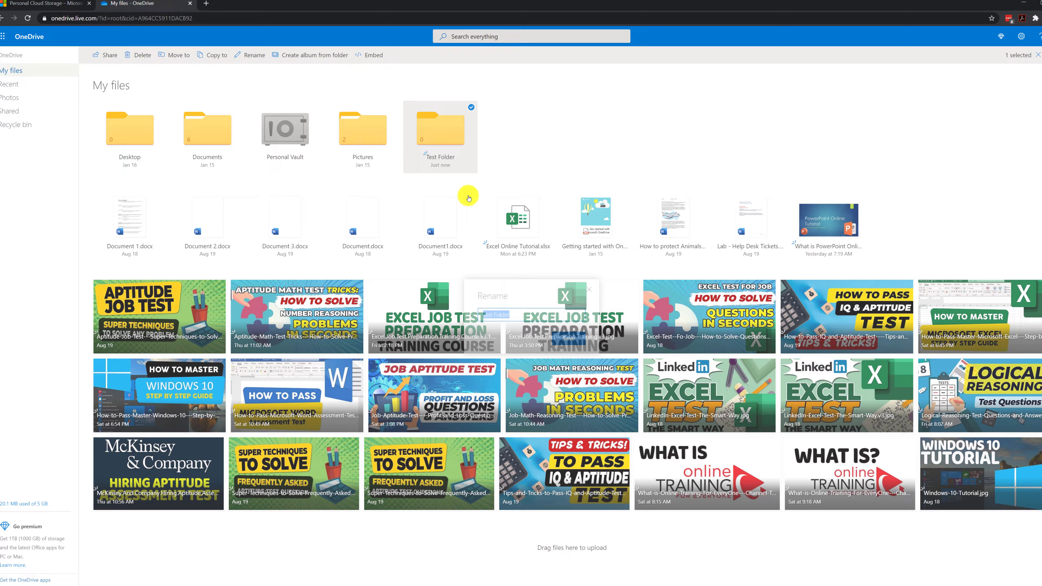
pyautogui.write('My Student Fi')
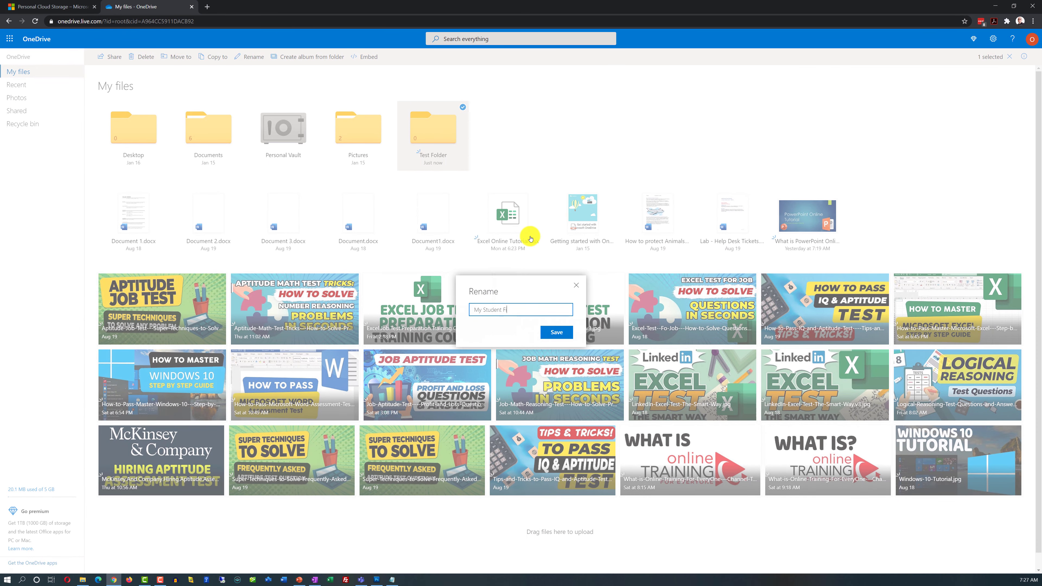
pyautogui.write('les')
pyautogui.click(556, 332)
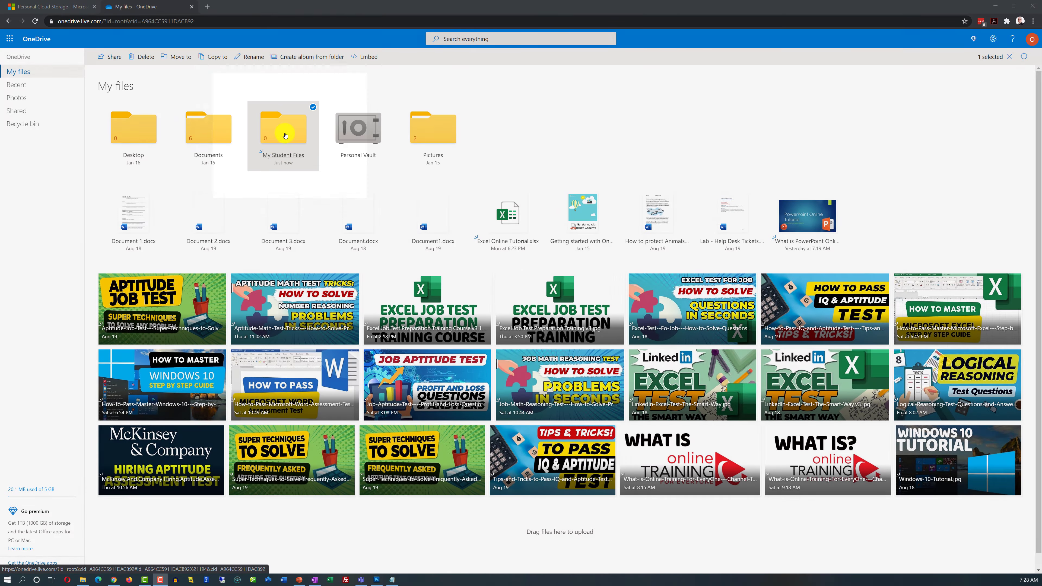
pyautogui.click(281, 156)
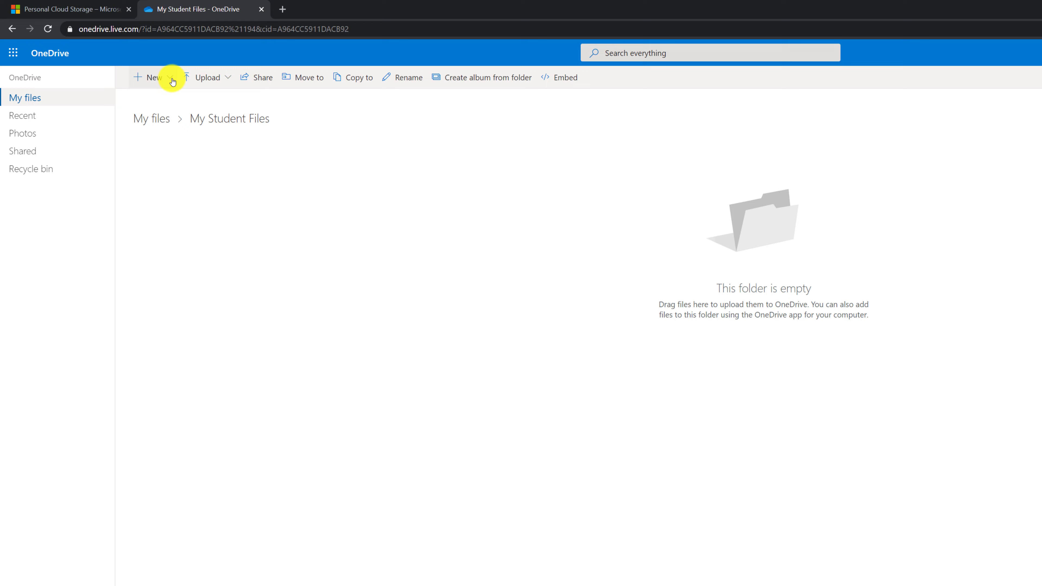
# Bring up the New menu to see what can be created here.
pyautogui.click(150, 70)
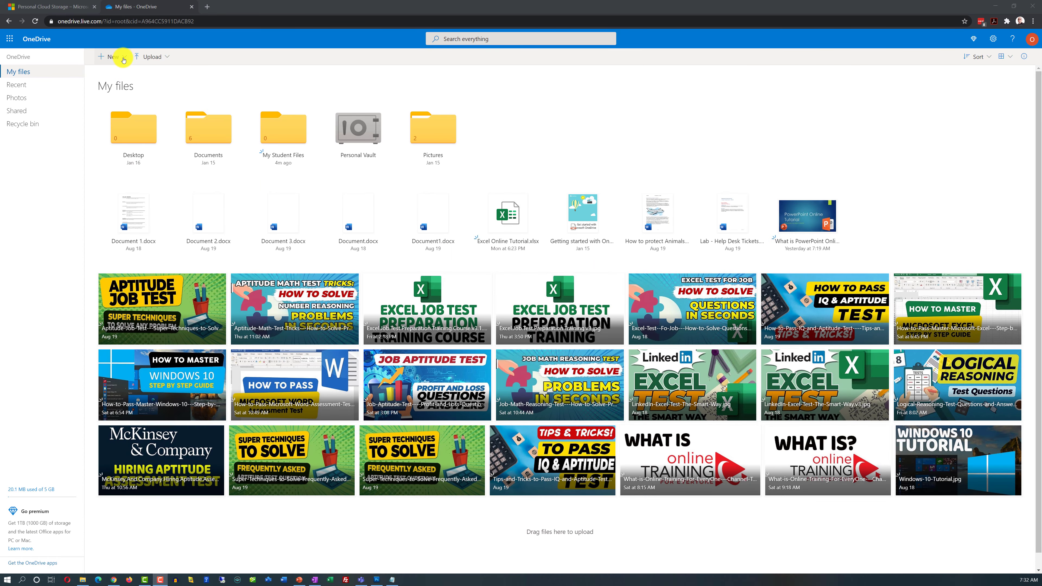
# Create a top-level folder named Technical College.
pyautogui.click(121, 57)
pyautogui.click(115, 72)
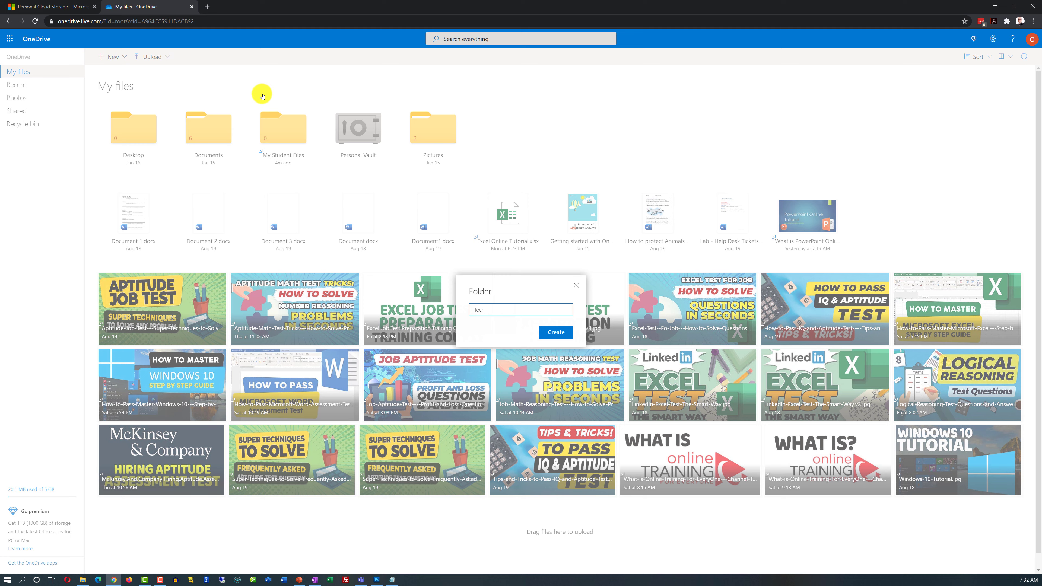
pyautogui.write('Technical College')
pyautogui.press('Return')
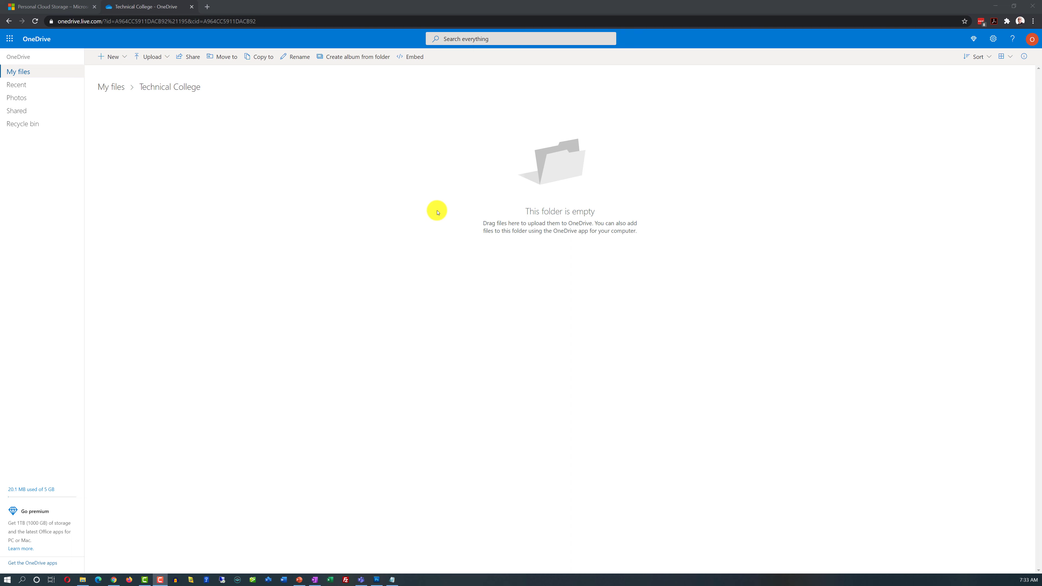
# Inside Technical College, create the Fall 2020 and Spring 2021 folders.
pyautogui.click(112, 56)
pyautogui.click(114, 72)
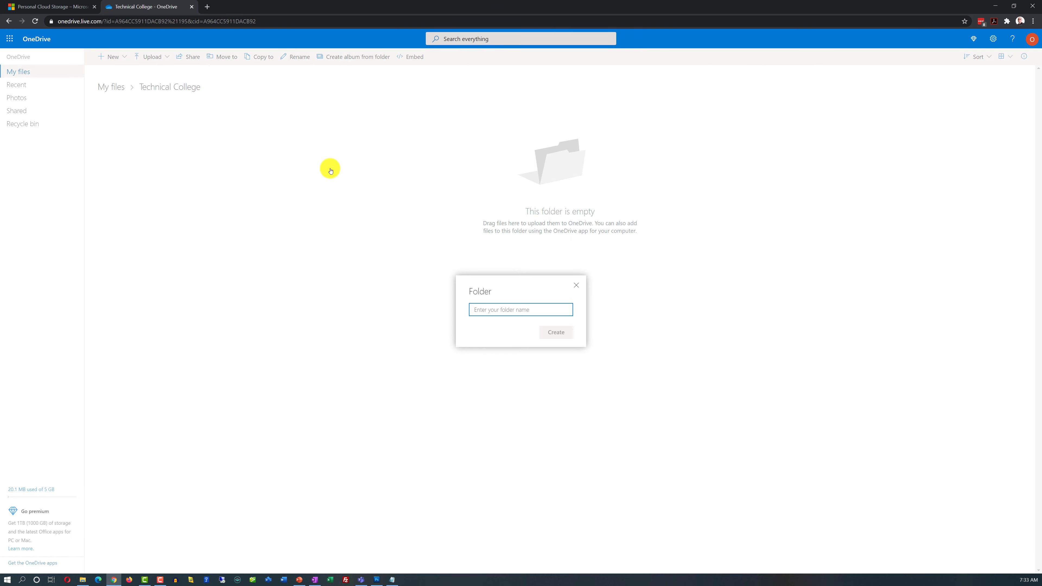
pyautogui.write('Fall 2020')
pyautogui.click(554, 333)
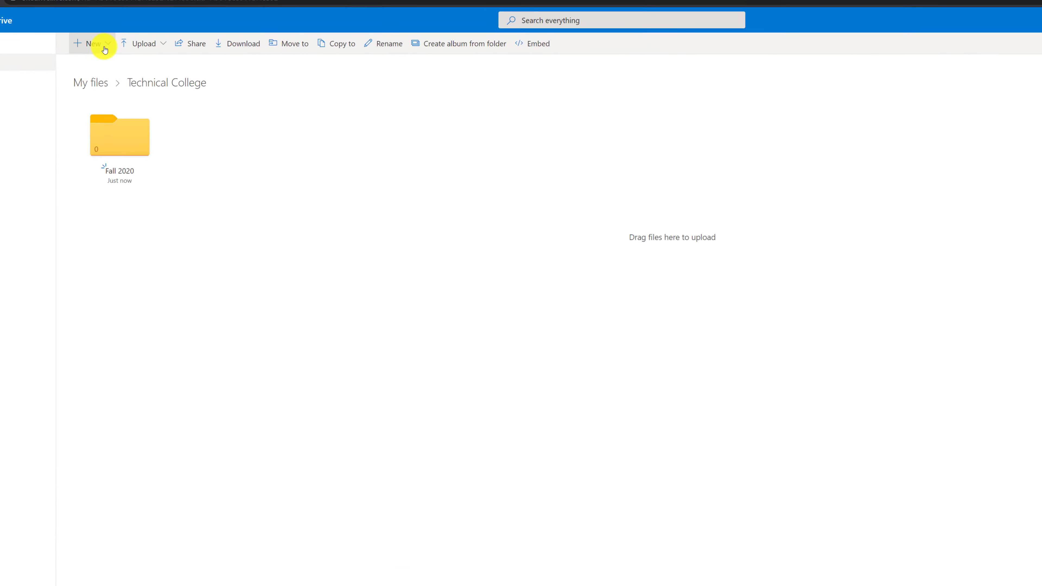
pyautogui.click(104, 50)
pyautogui.click(140, 70)
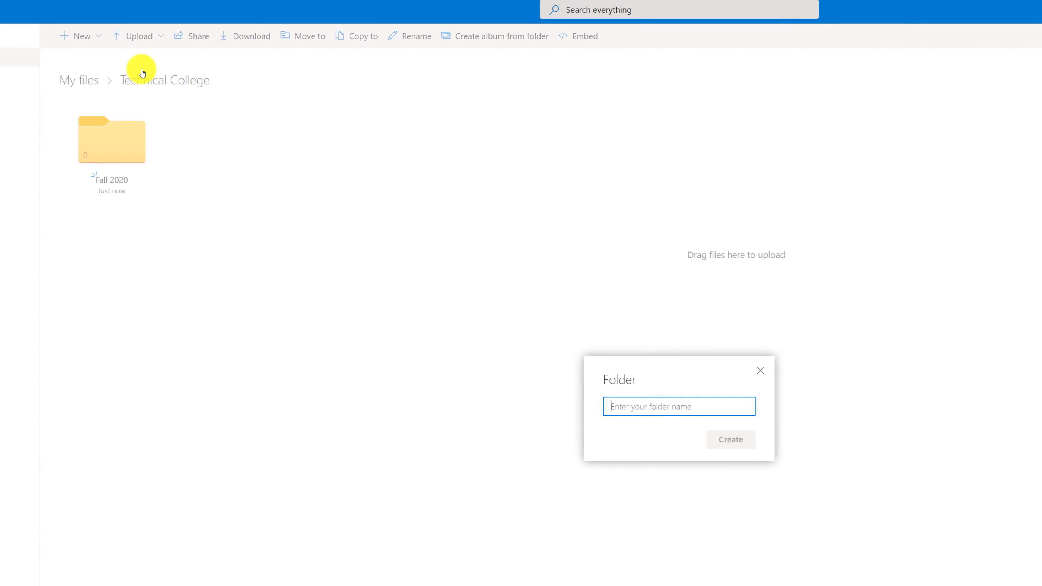
pyautogui.write('Spring 2021')
pyautogui.click(763, 458)
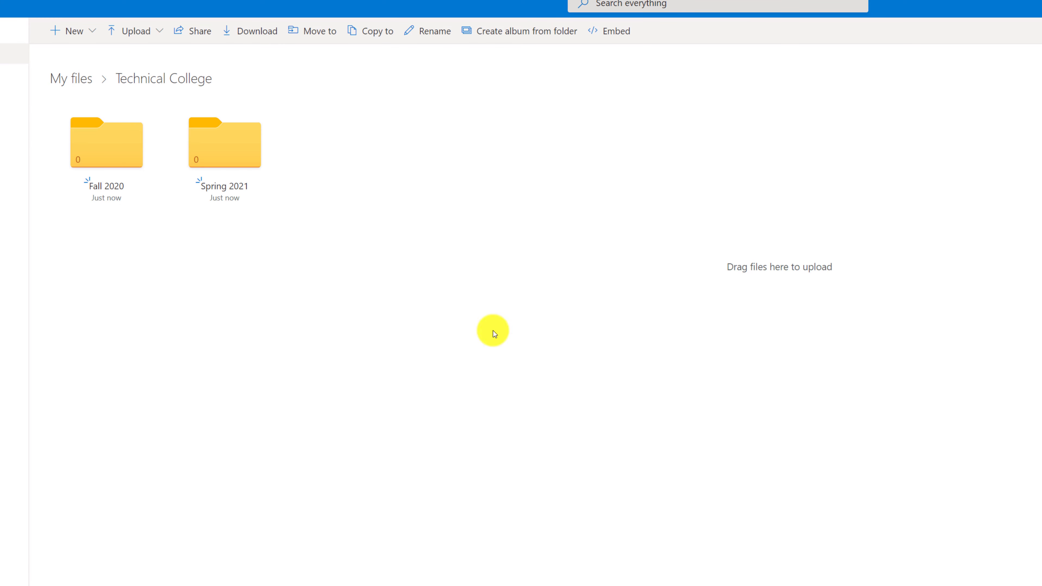
# Inside Fall 2020, create the Introduction to Computing and Windows 10 folders.
pyautogui.click(107, 186)
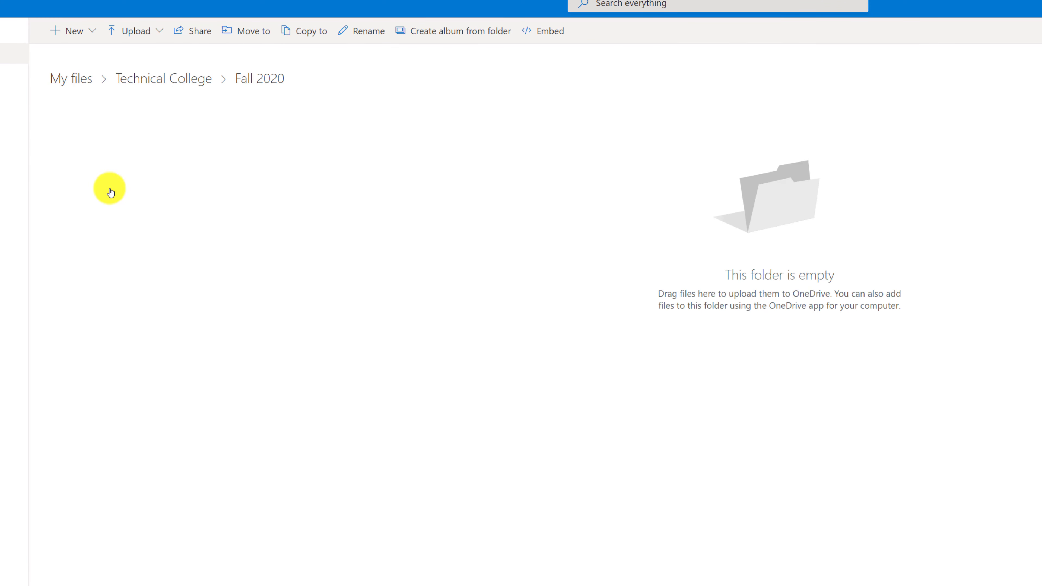
pyautogui.click(72, 31)
pyautogui.click(77, 52)
pyautogui.write('Introduction to Computing')
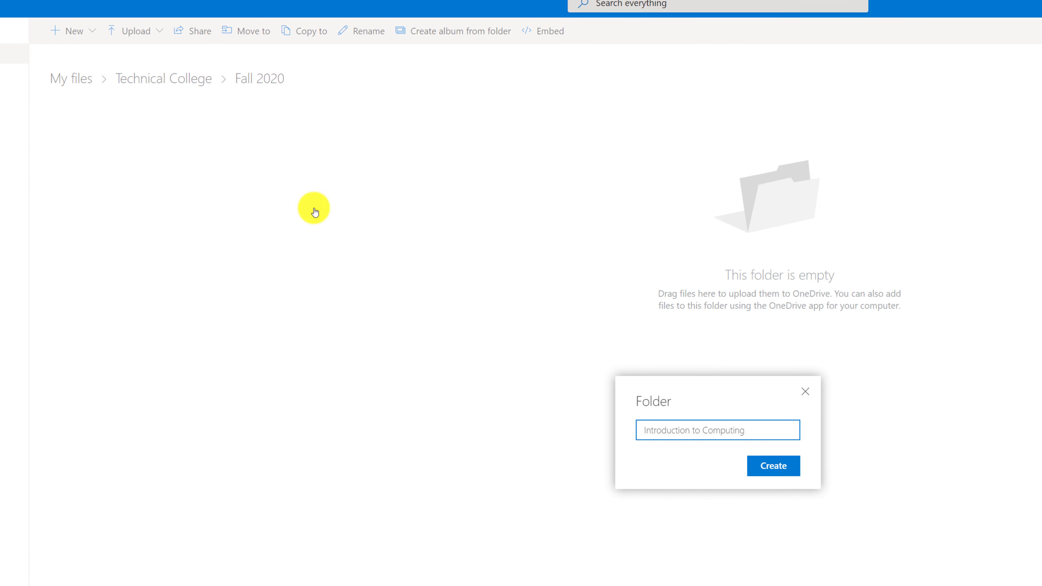
pyautogui.press('Return')
pyautogui.click(72, 31)
pyautogui.click(87, 52)
pyautogui.write('Windows 10')
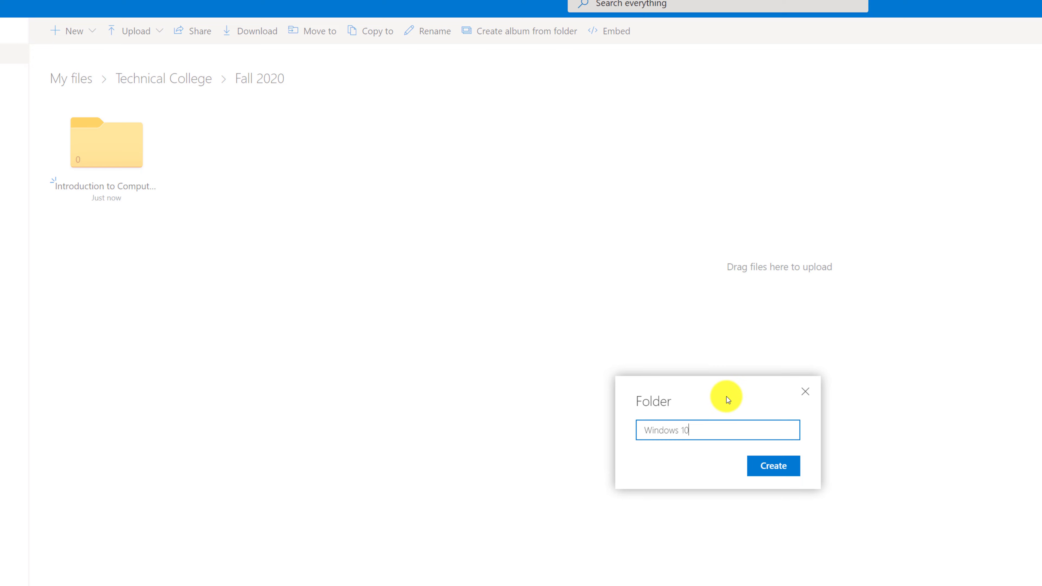
pyautogui.click(776, 467)
# In Introduction to Computing, create folders 09-02-2020 Lecture 1 and 09-02-2020 Lecture 2.
pyautogui.click(107, 158)
pyautogui.click(74, 30)
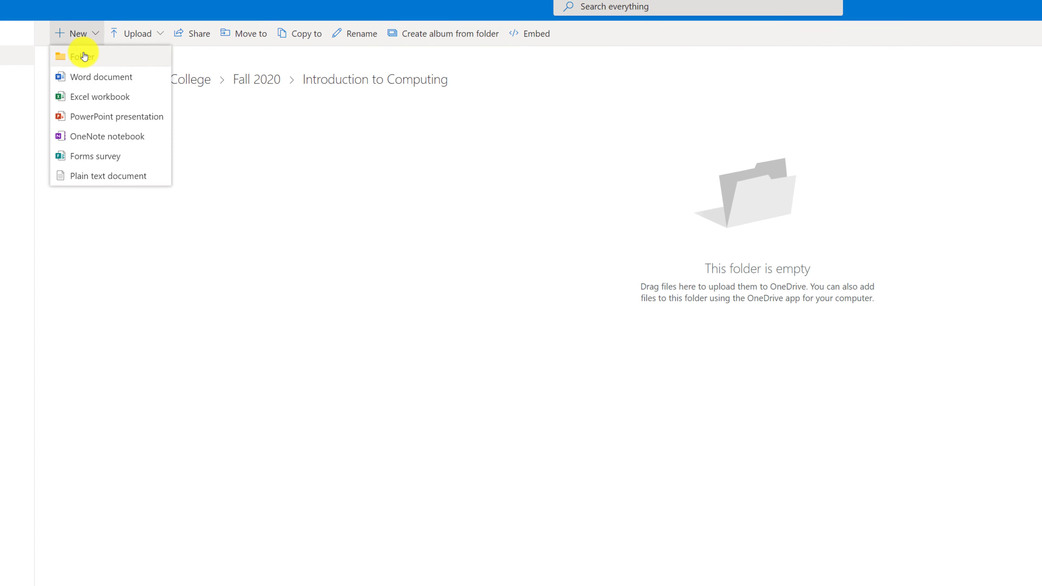
pyautogui.click(84, 56)
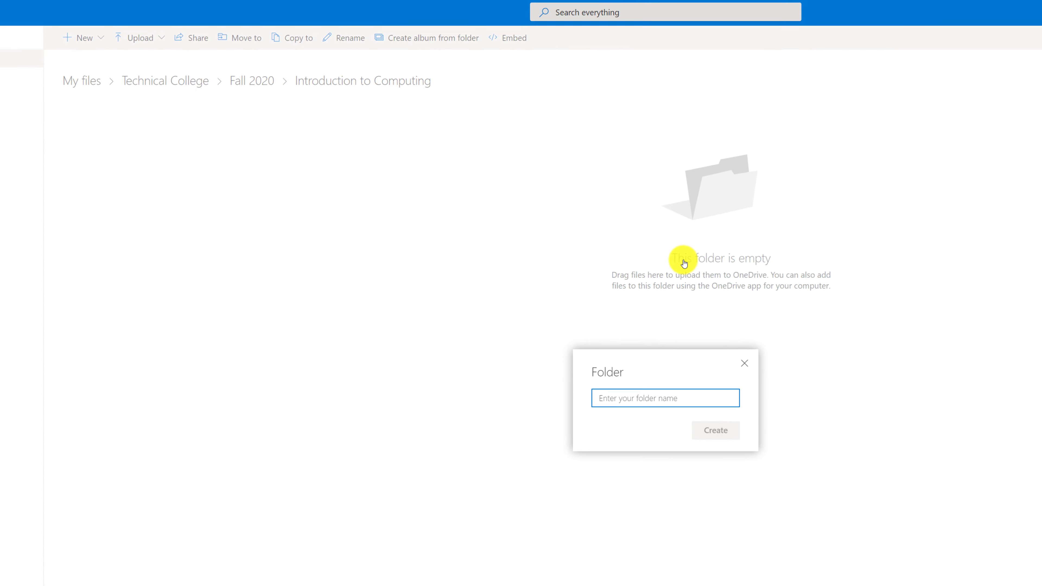
pyautogui.write('09-02-2020 Lecture 1')
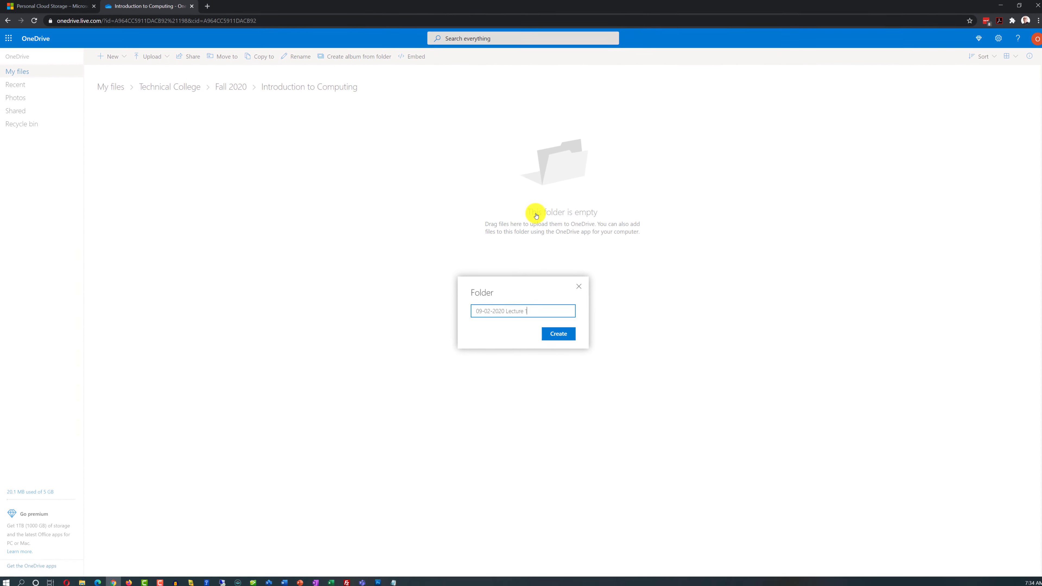
pyautogui.moveTo(544, 321); pyautogui.dragTo(482, 319)
pyautogui.hotkey('ctrl', 'c')
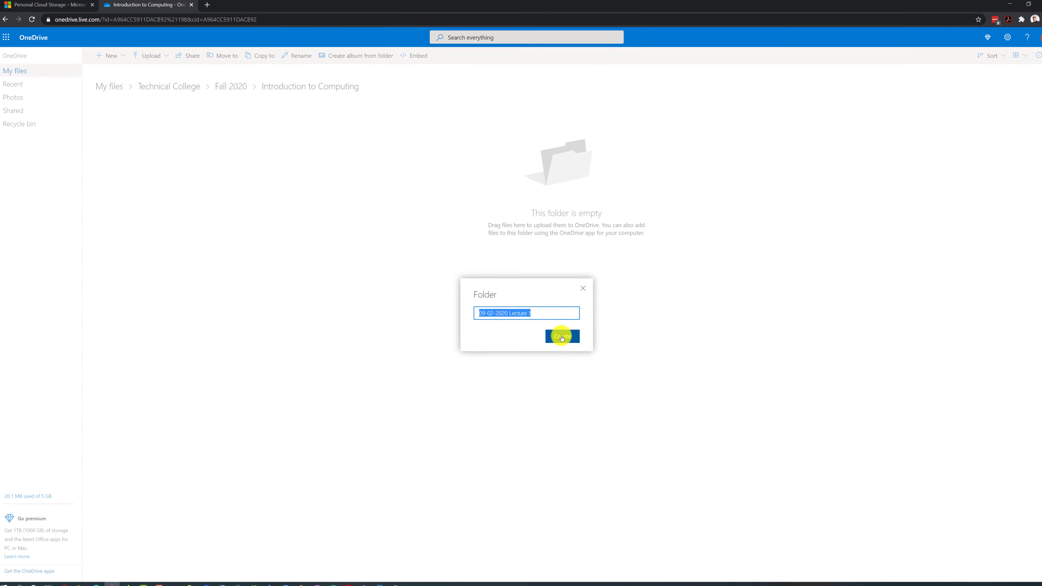
pyautogui.click(562, 336)
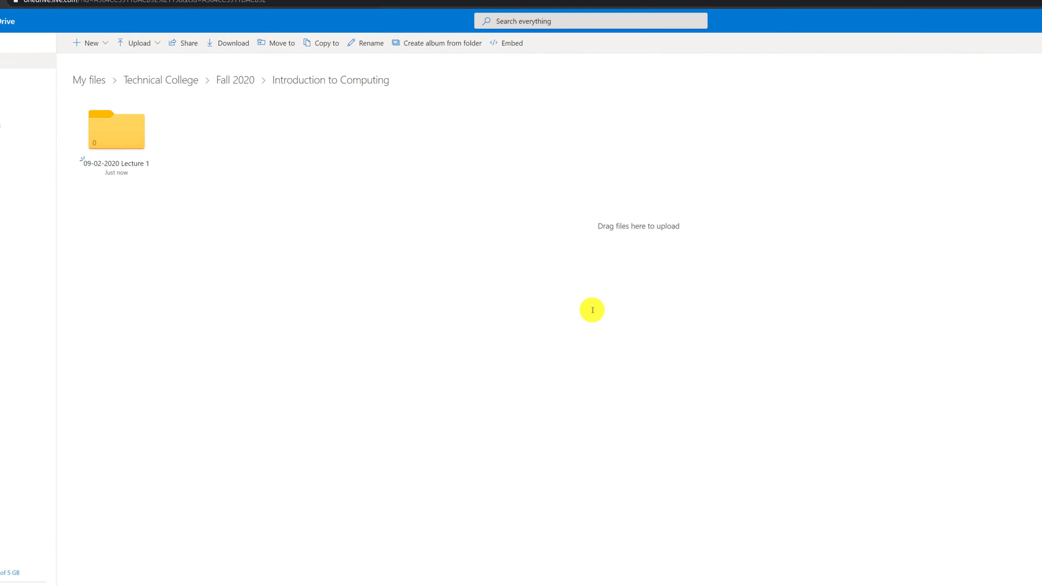
pyautogui.click(91, 43)
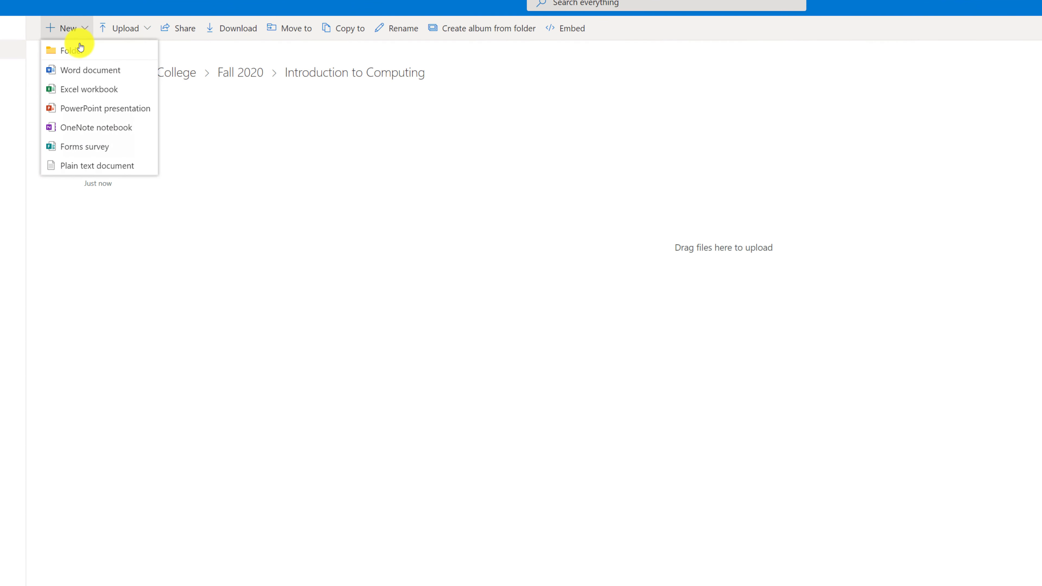
pyautogui.click(80, 47)
pyautogui.hotkey('ctrl', 'v')
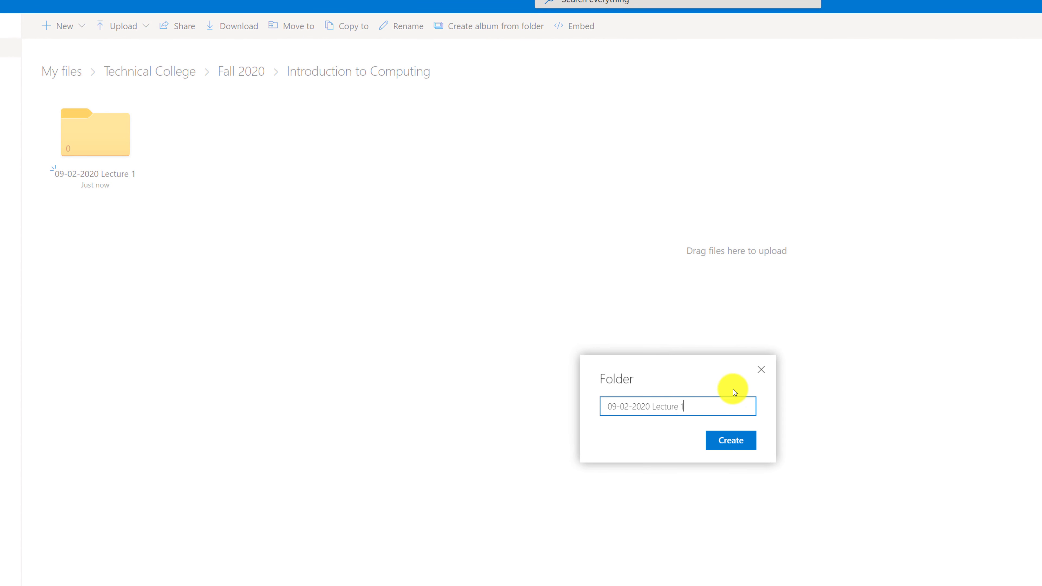
pyautogui.press('BackSpace')
pyautogui.write('2')
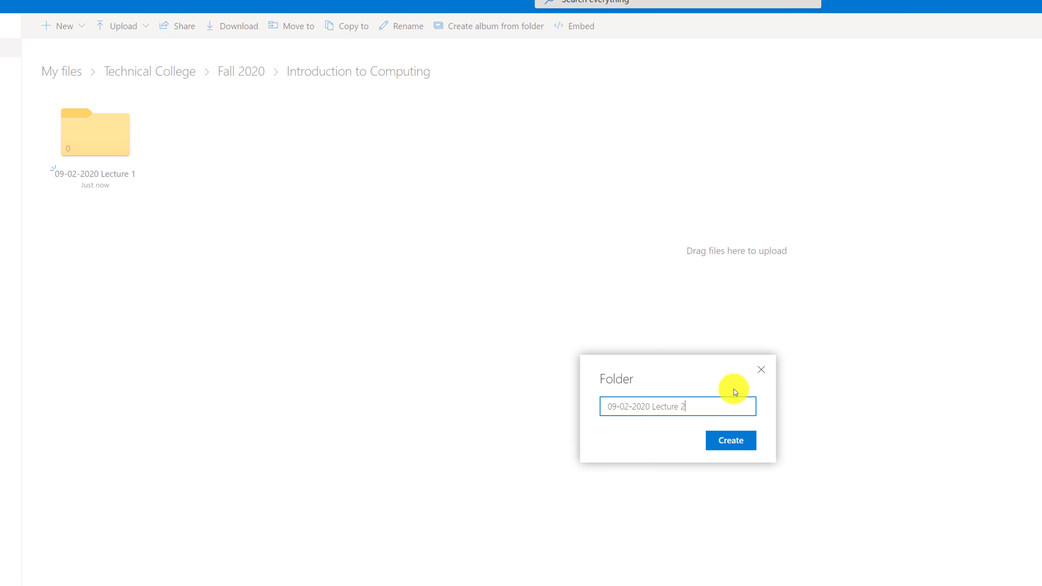
pyautogui.click(735, 442)
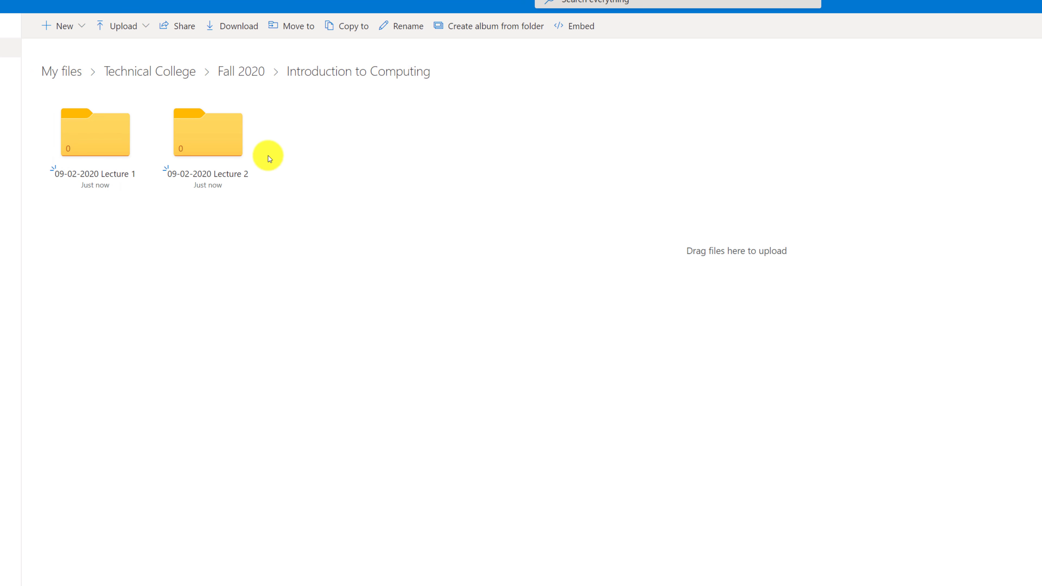
# Go up via breadcrumbs to Technical College, then back down to Introduction to Computing.
pyautogui.click(251, 74)
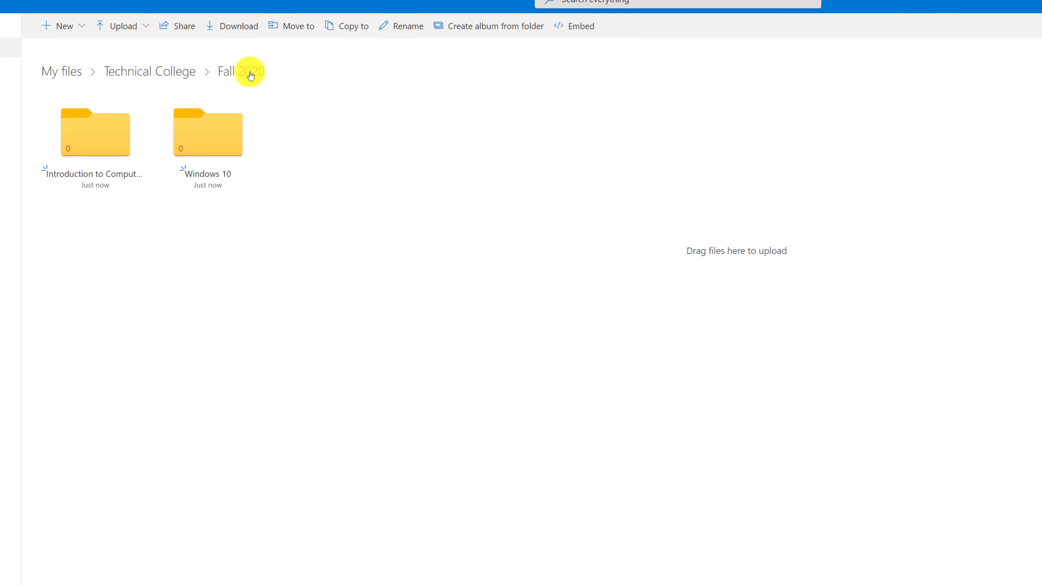
pyautogui.click(160, 73)
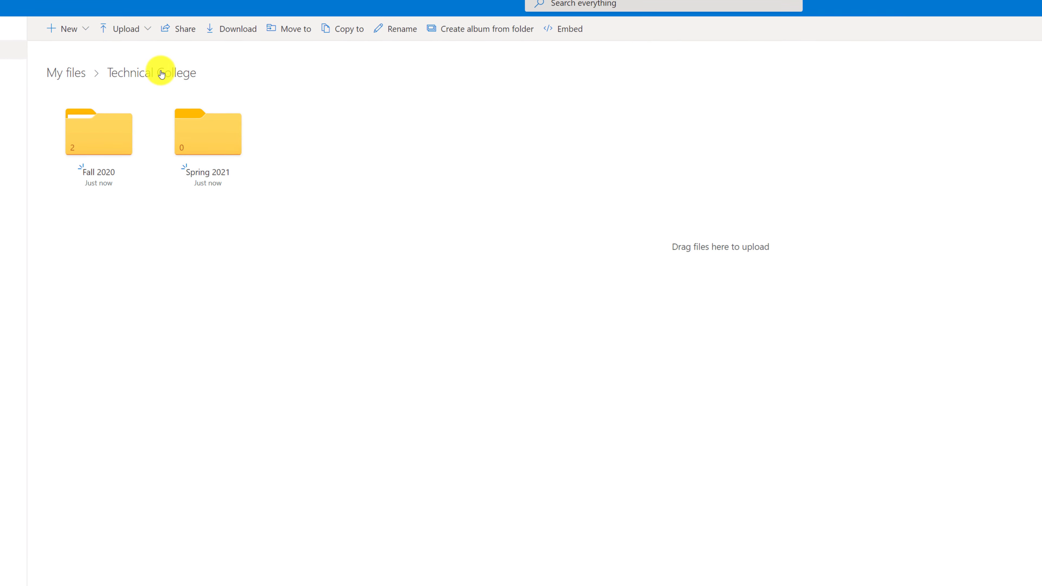
pyautogui.click(109, 134)
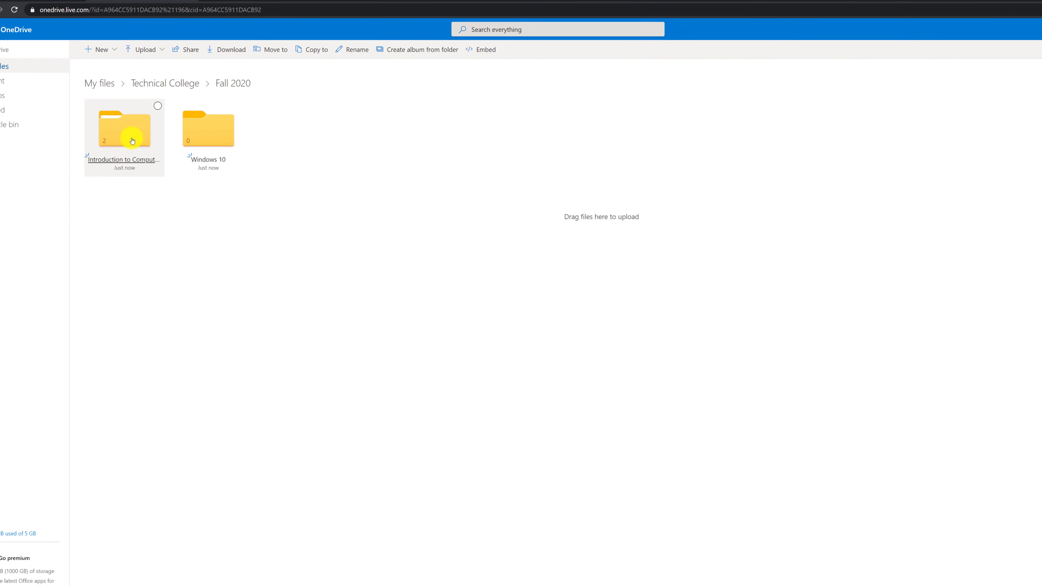
pyautogui.click(132, 140)
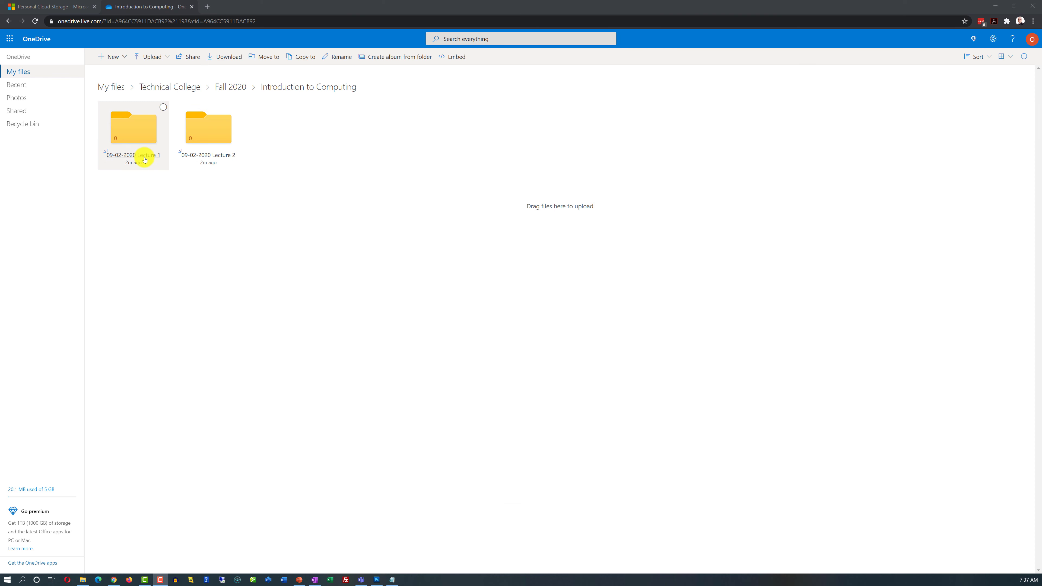
# Open 09-02-2020 Lecture 1 and create a new blank Word document there.
pyautogui.click(144, 158)
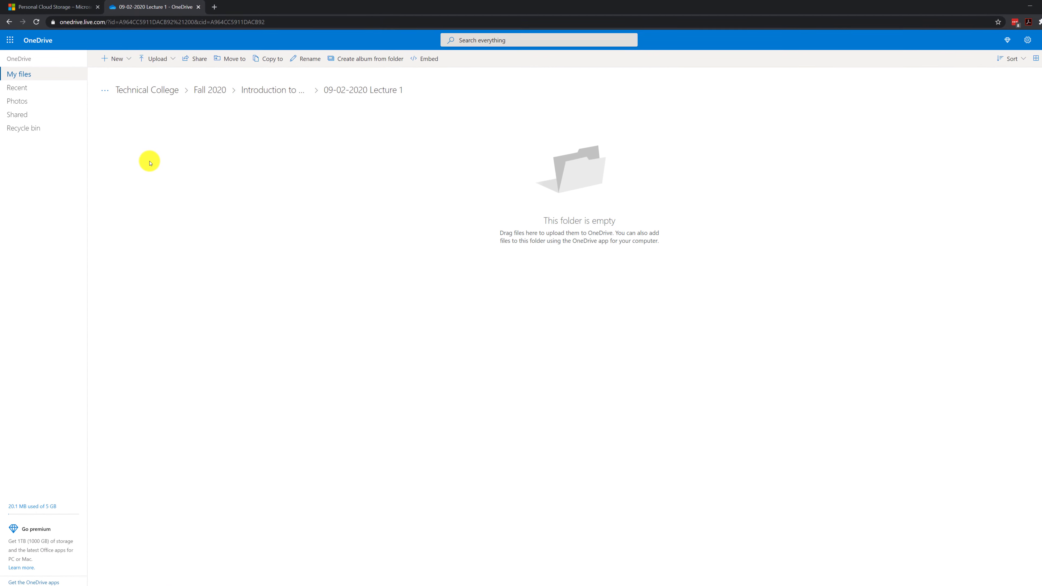
pyautogui.click(133, 61)
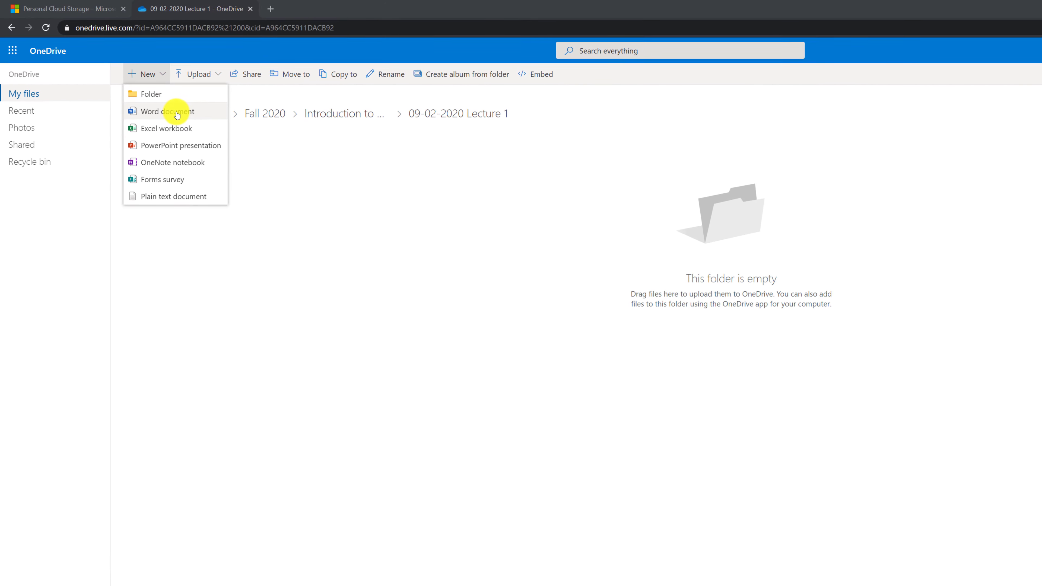
pyautogui.click(177, 114)
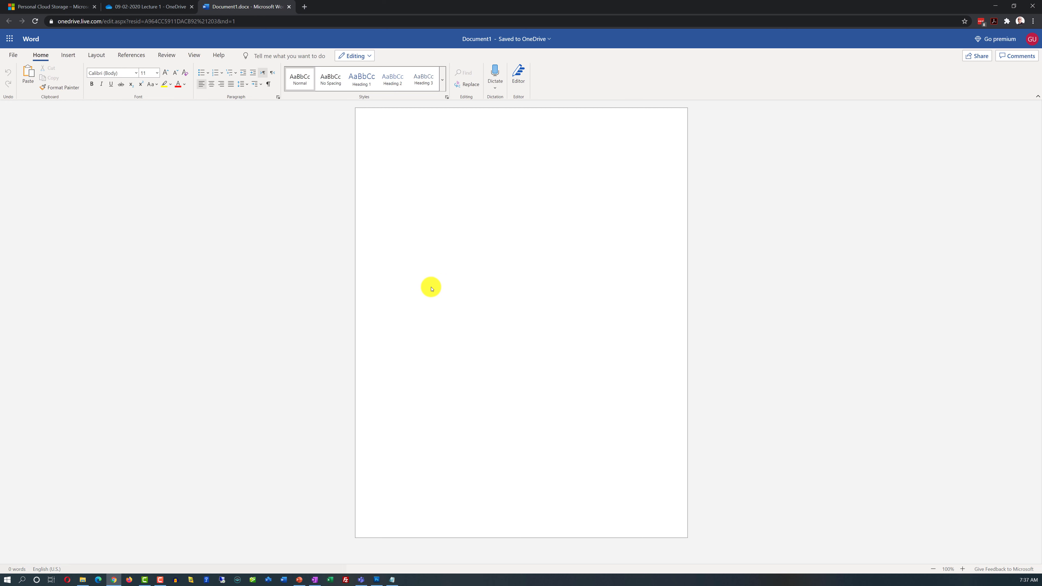
# Close the Document1 tab with Ctrl+W to get back to the Lecture 1 folder.
pyautogui.hotkey('ctrl', 'w')
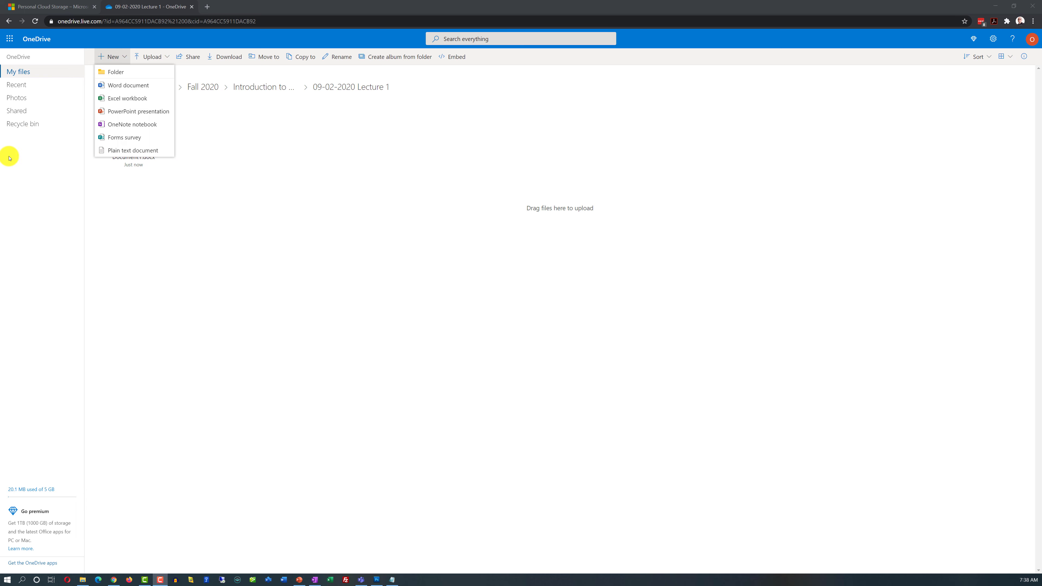
# Dismiss the New menu and show the Upload options for the Lecture 1 folder.
pyautogui.click(179, 223)
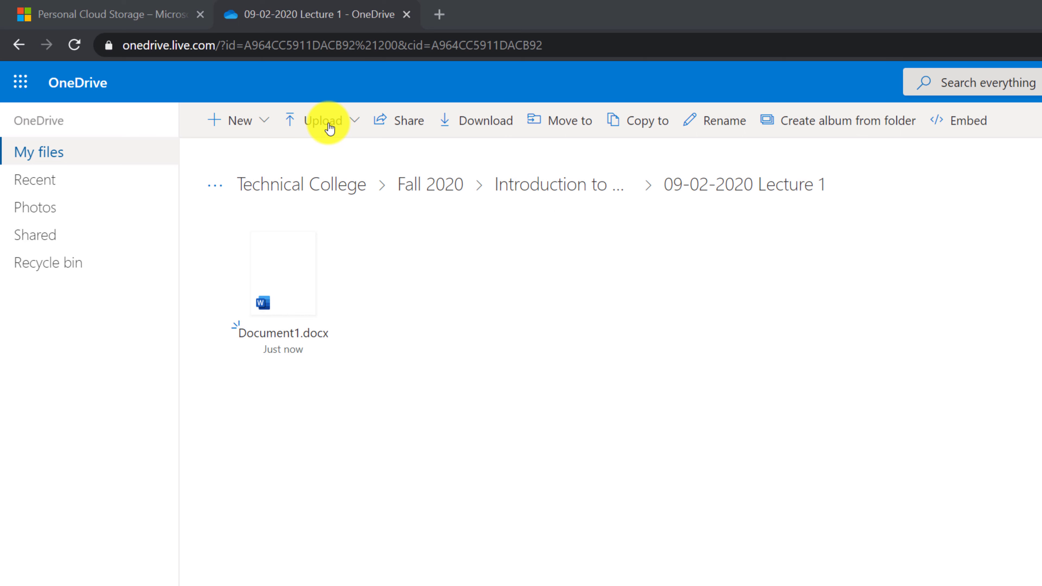
pyautogui.click(328, 125)
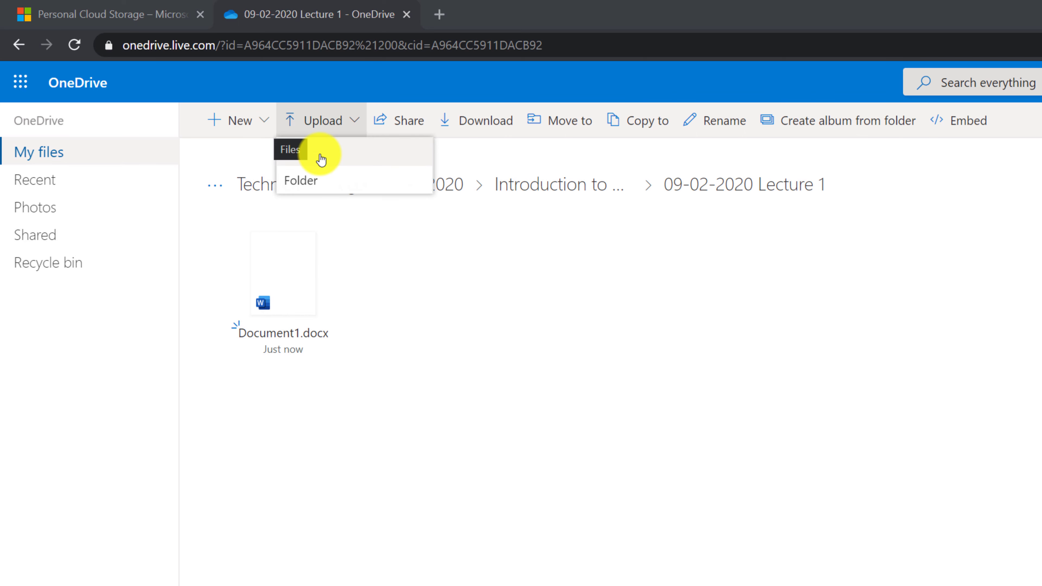